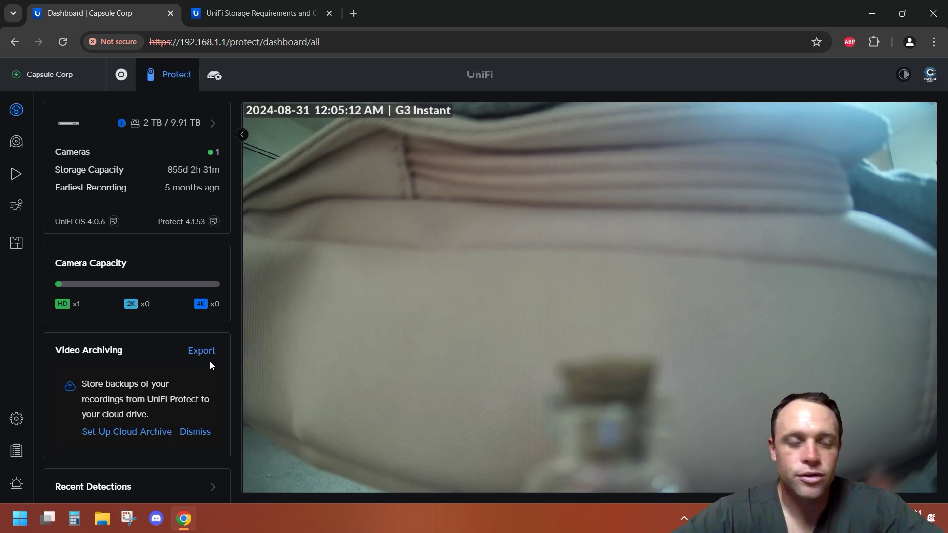
Open the Protect System settings from the dashboard
click(18, 419)
Remove and delete the 192.168.1.182 NAS archiving account
scroll(619, 388, down, 1)
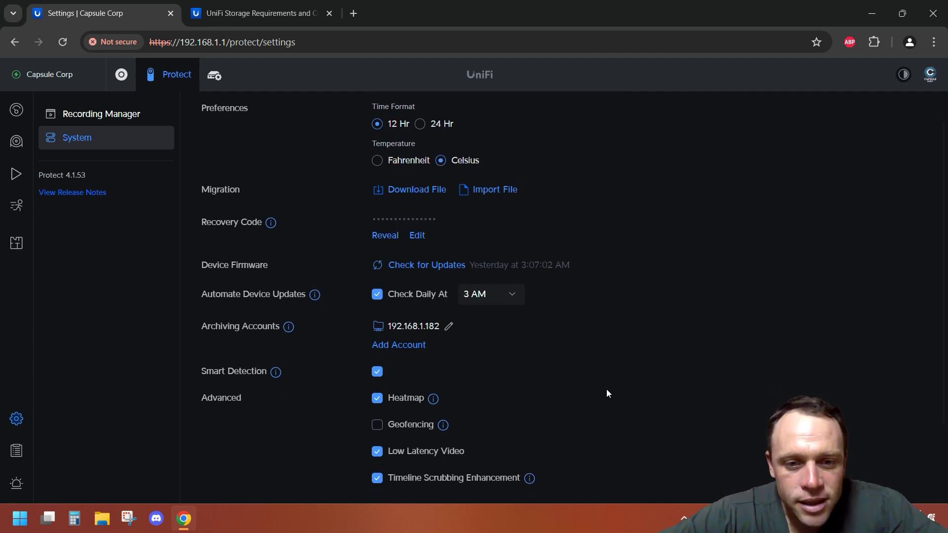
click(448, 326)
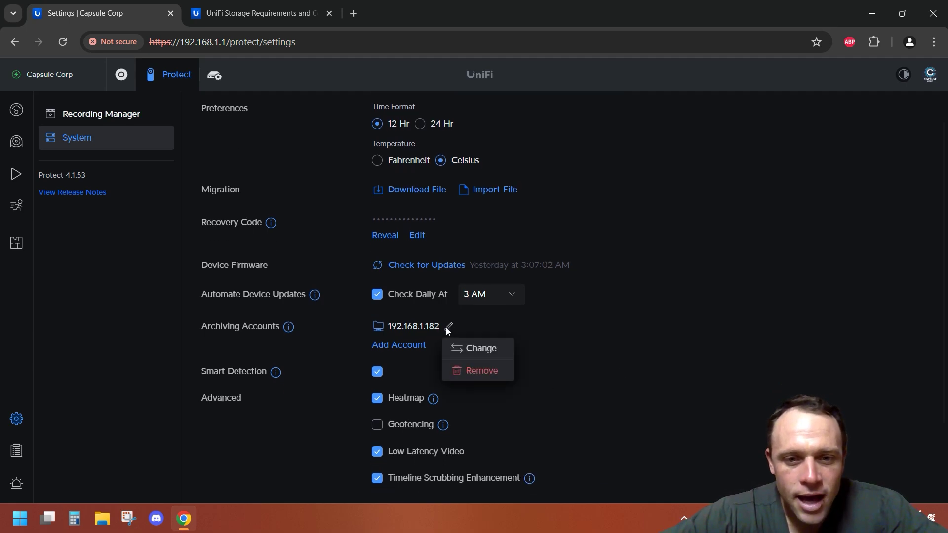
click(472, 370)
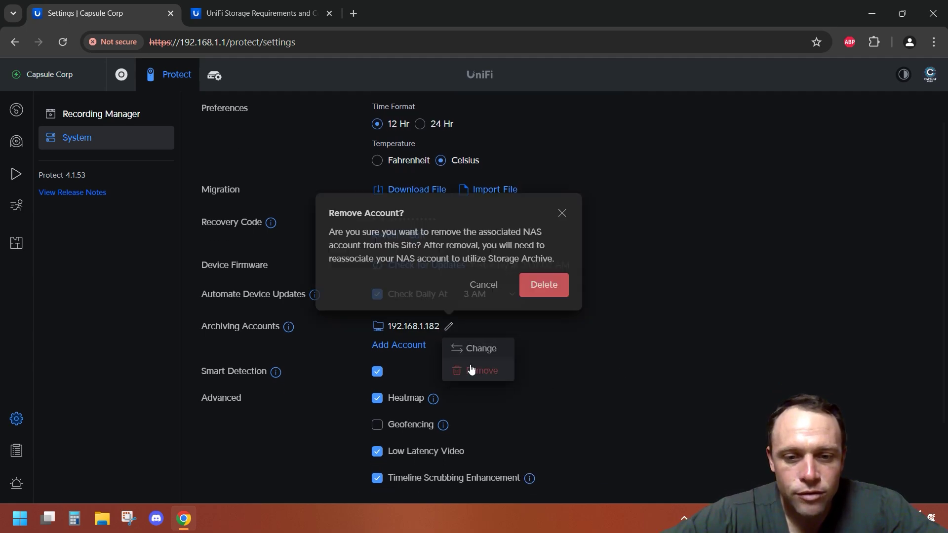
click(543, 284)
Open the Add Account prompt, close it without choosing, and return to the dashboard
mouse_move(289, 332)
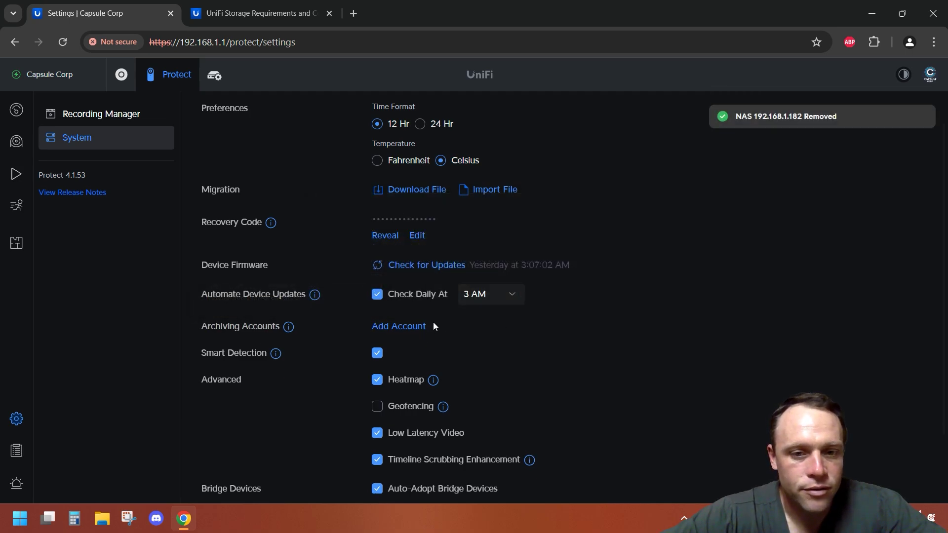
click(418, 327)
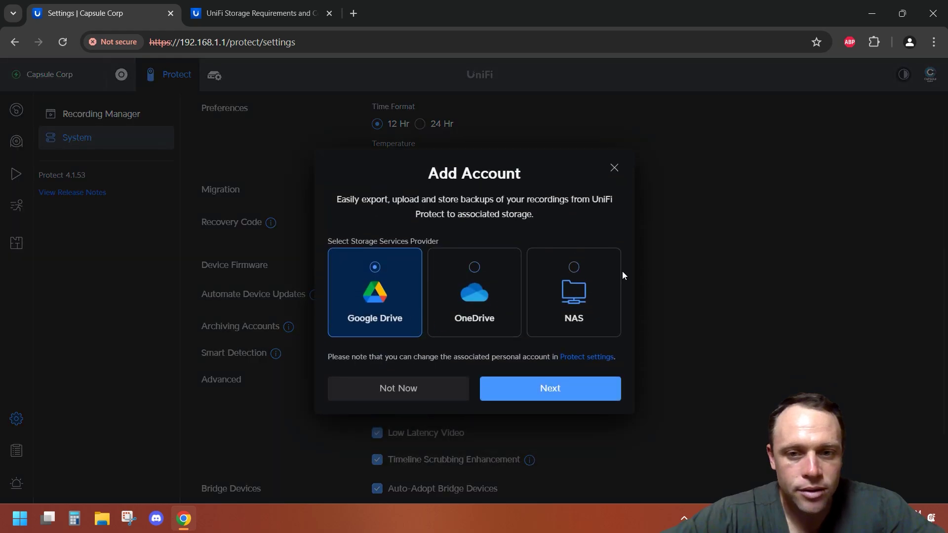
click(614, 167)
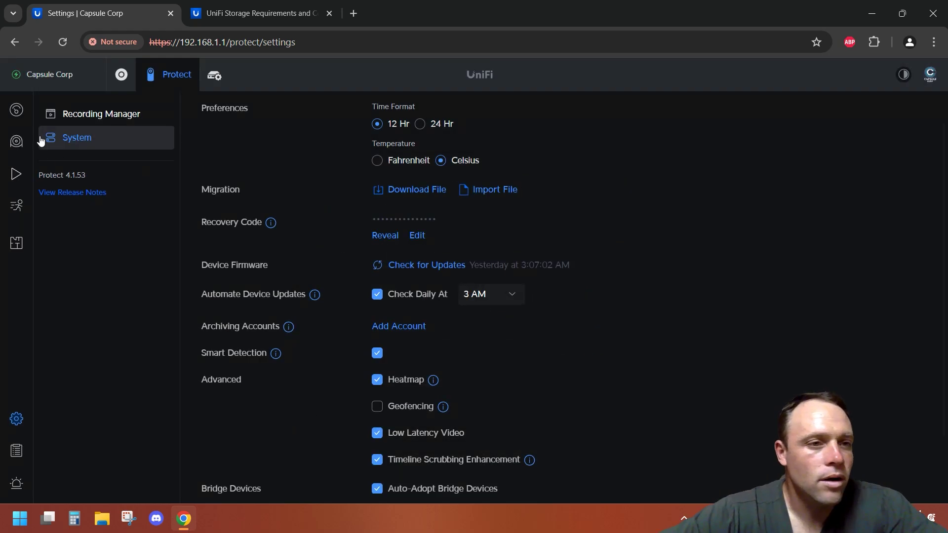
click(23, 116)
Open and close the cloud archive setup, then dismiss the cloud backup suggestion
scroll(226, 396, down, 1)
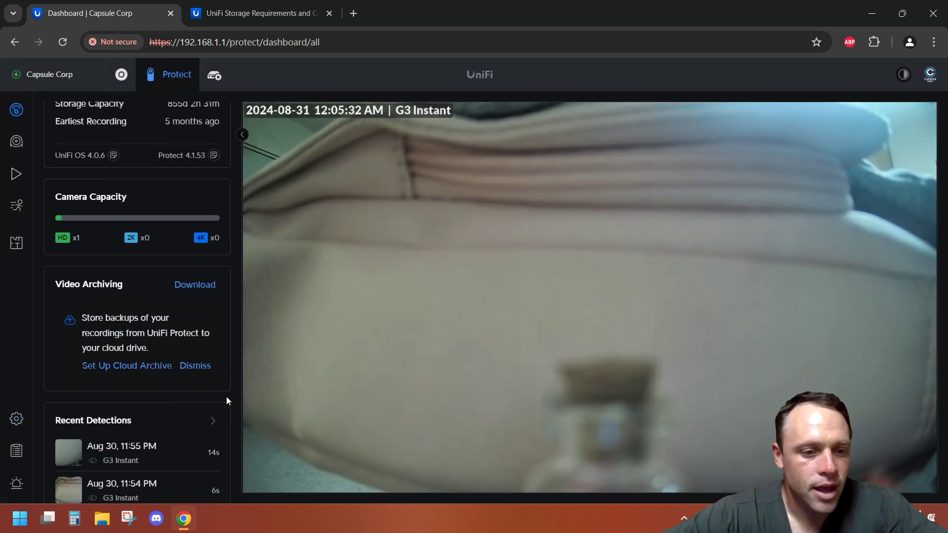
click(123, 369)
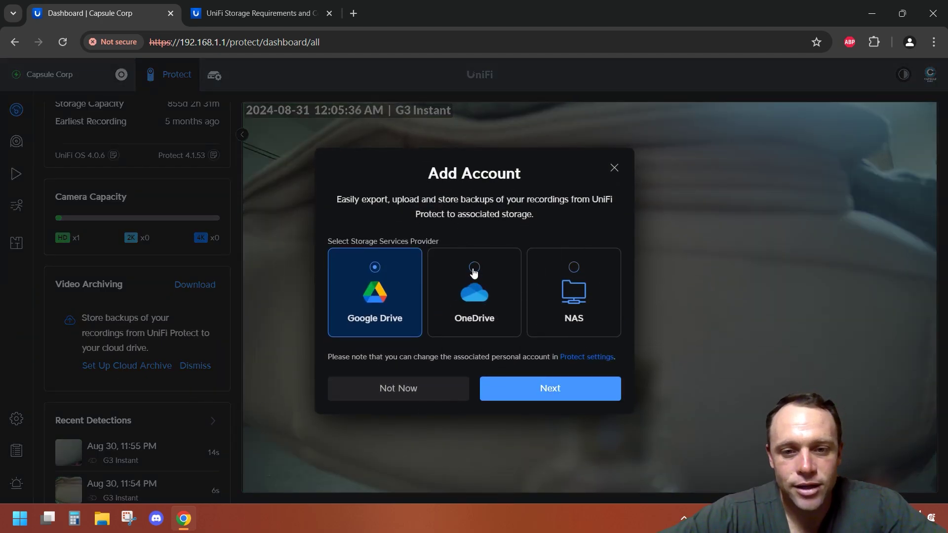
click(614, 173)
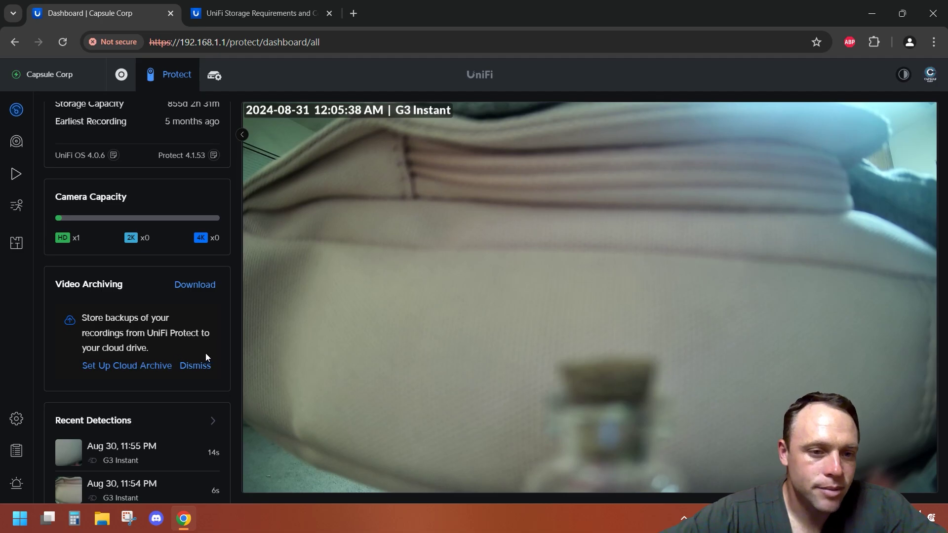
click(203, 365)
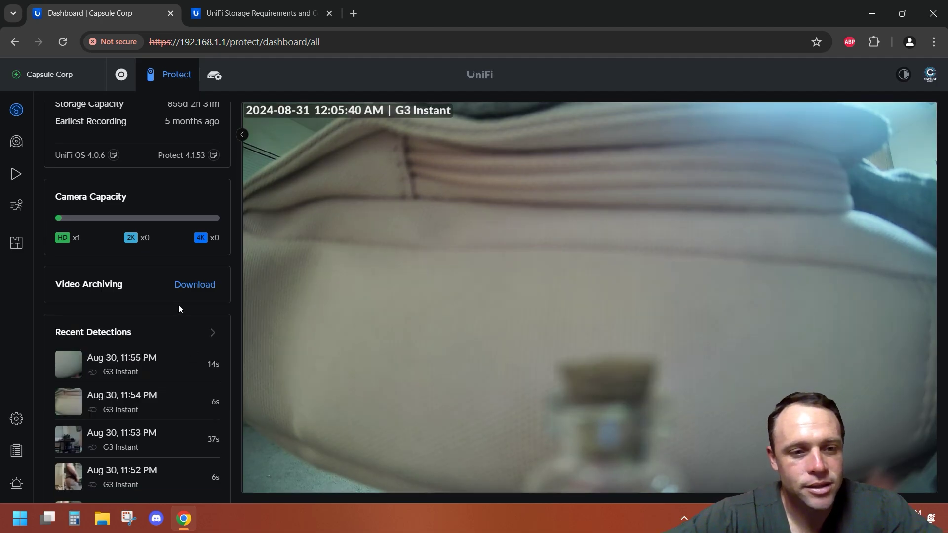
Open and close the Video Archiving download window, then go to Protect settings
click(189, 285)
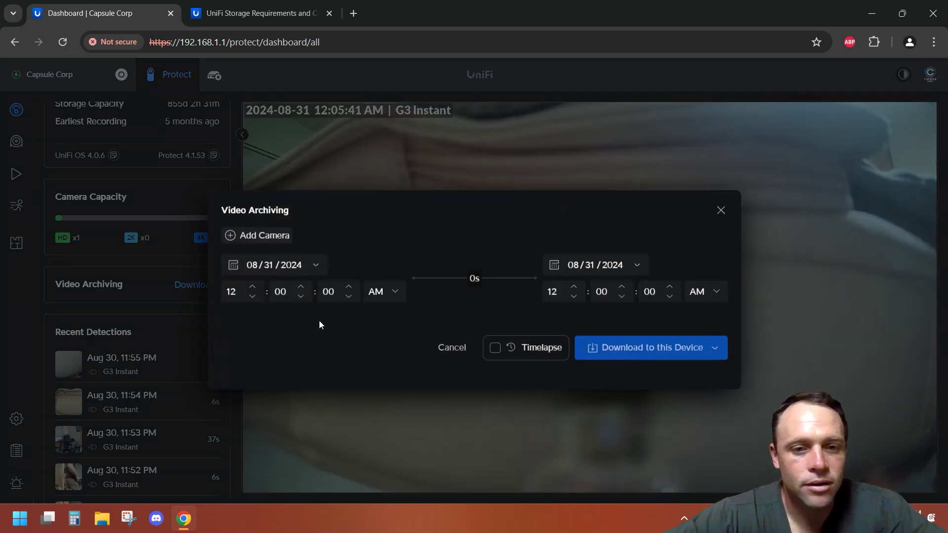
click(721, 202)
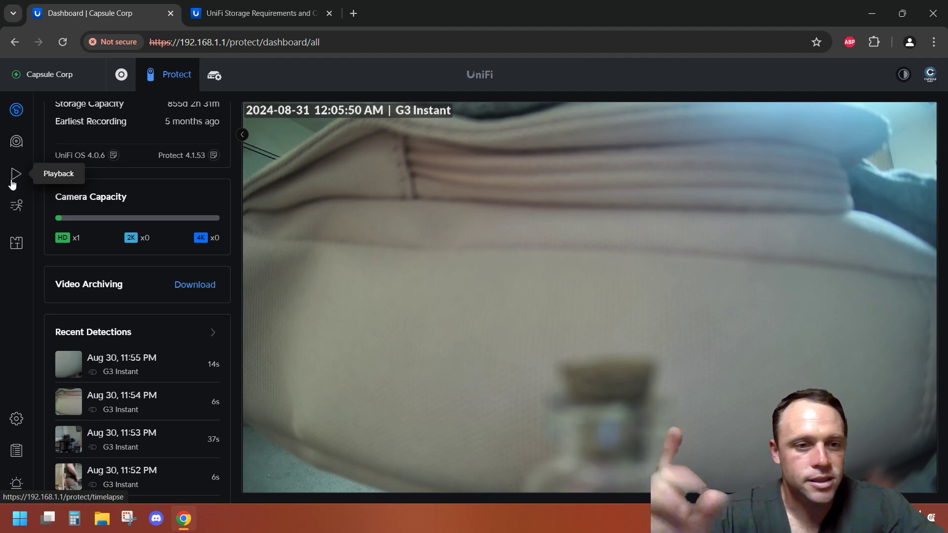
click(22, 419)
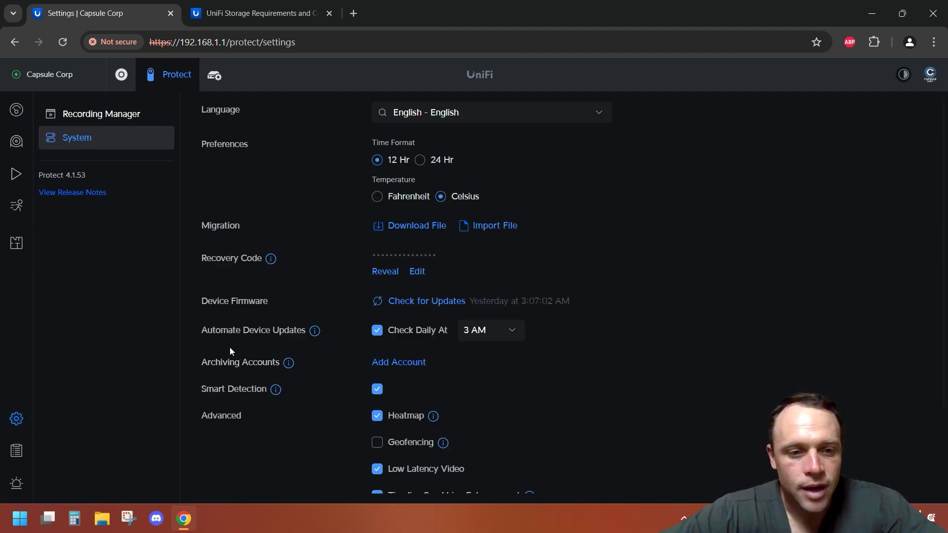
Start a new archiving account with NAS as the storage provider
click(414, 364)
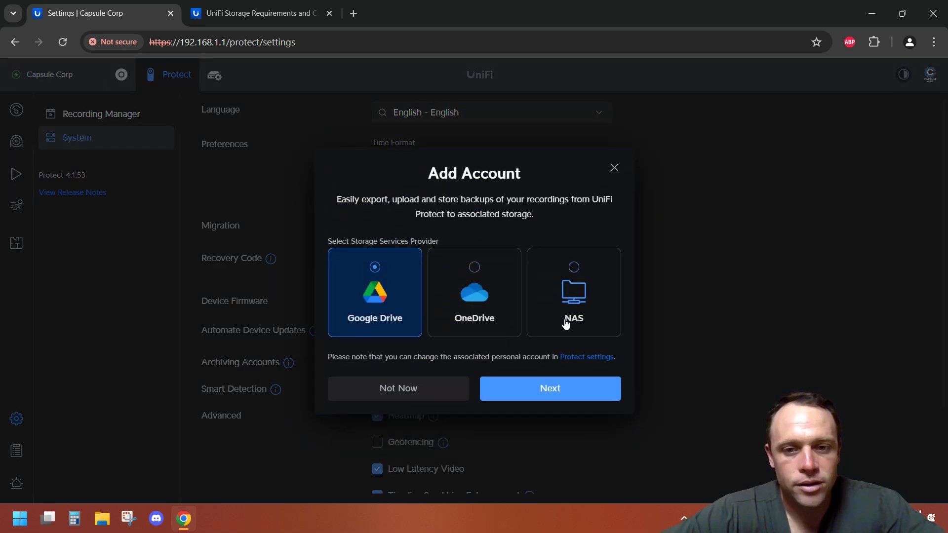
click(589, 279)
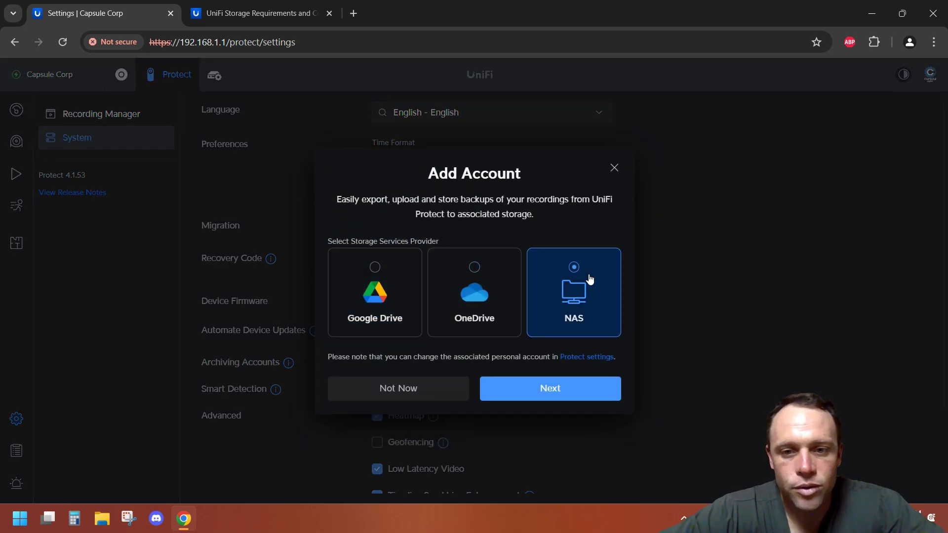
click(574, 388)
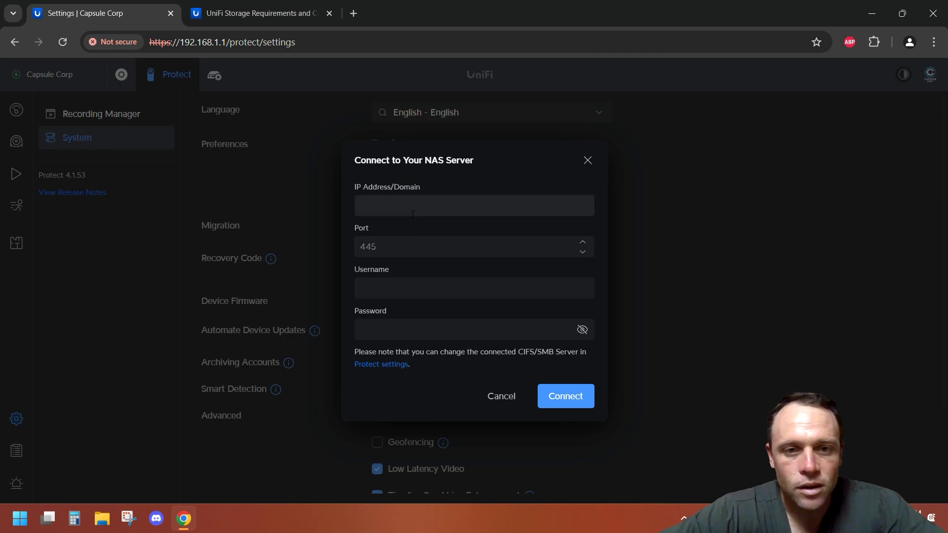
Enter NAS address 192.168.1.182, port 445, the username and password, and connect
click(413, 214)
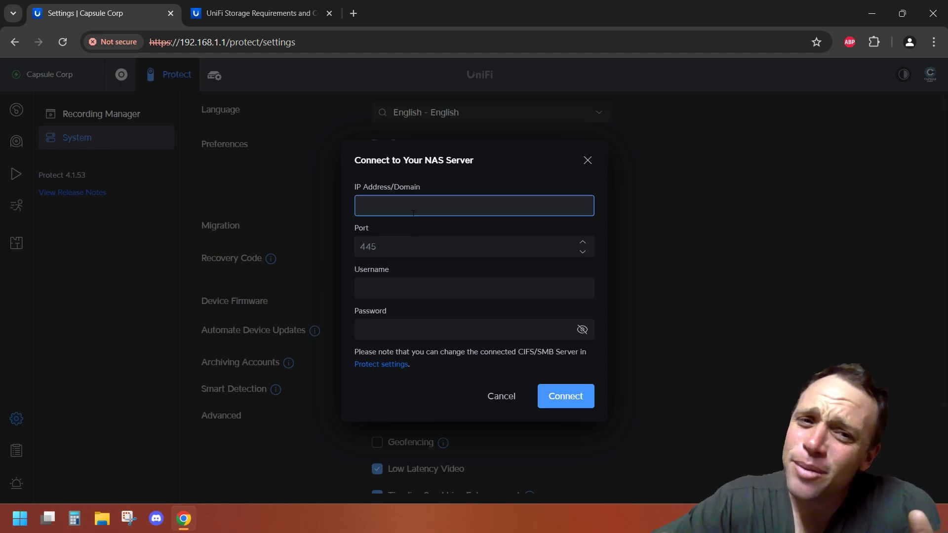
text(192.168.1.182)
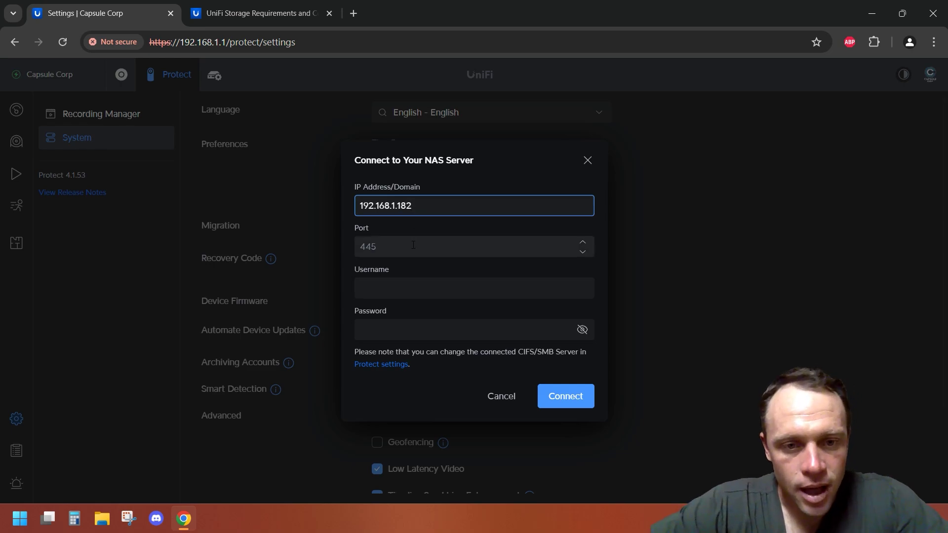
click(401, 296)
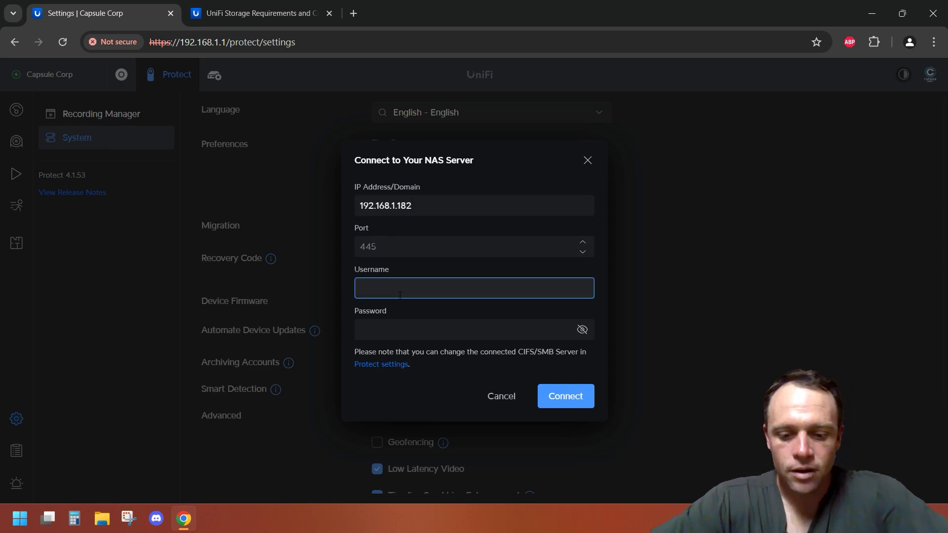
text(miles)
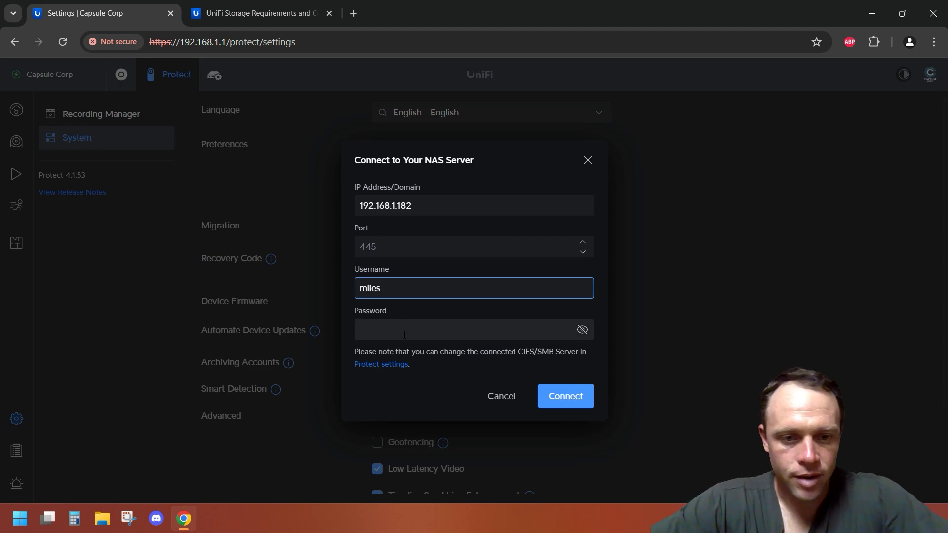
click(403, 335)
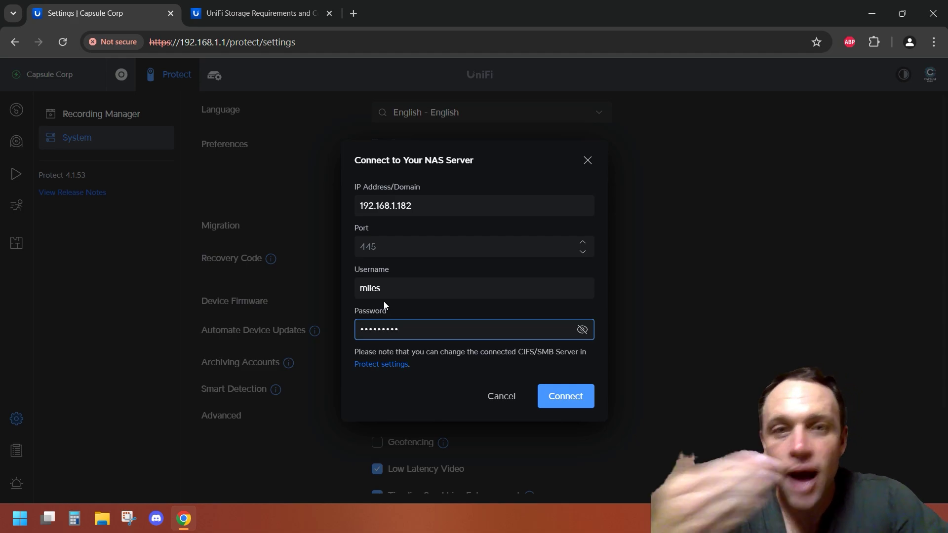
click(557, 402)
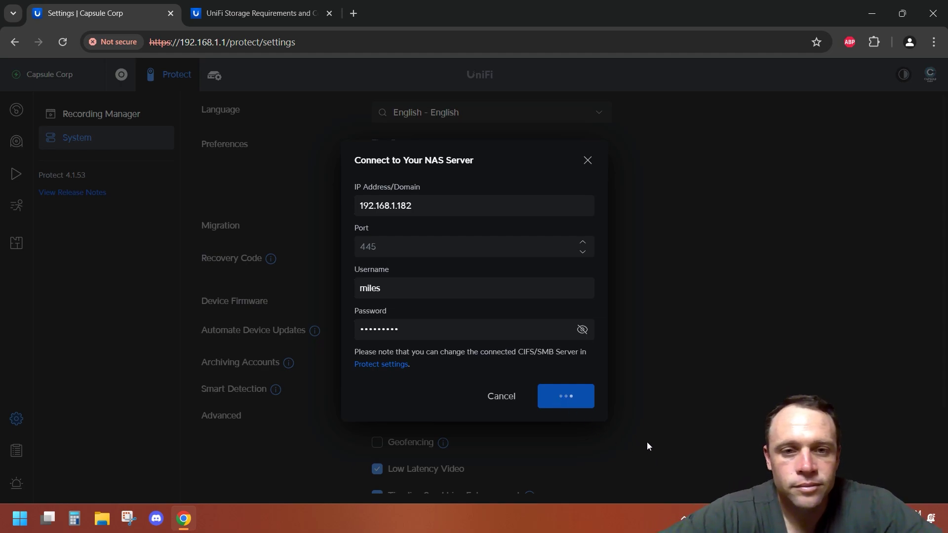
Replace the rejected NAS password and retry until the connection to 192.168.1.182 succeeds
drag(420, 322, 220, 340)
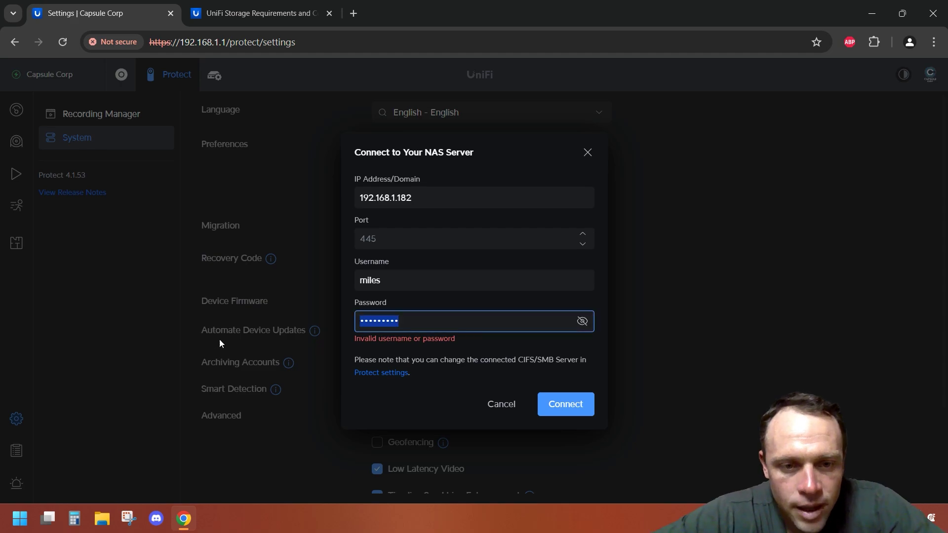
text(••••••)
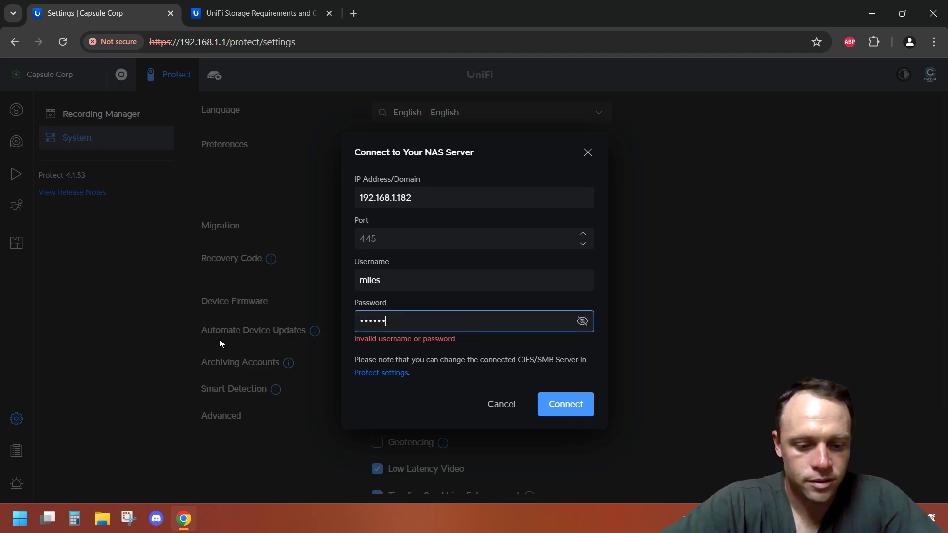
text(•••)
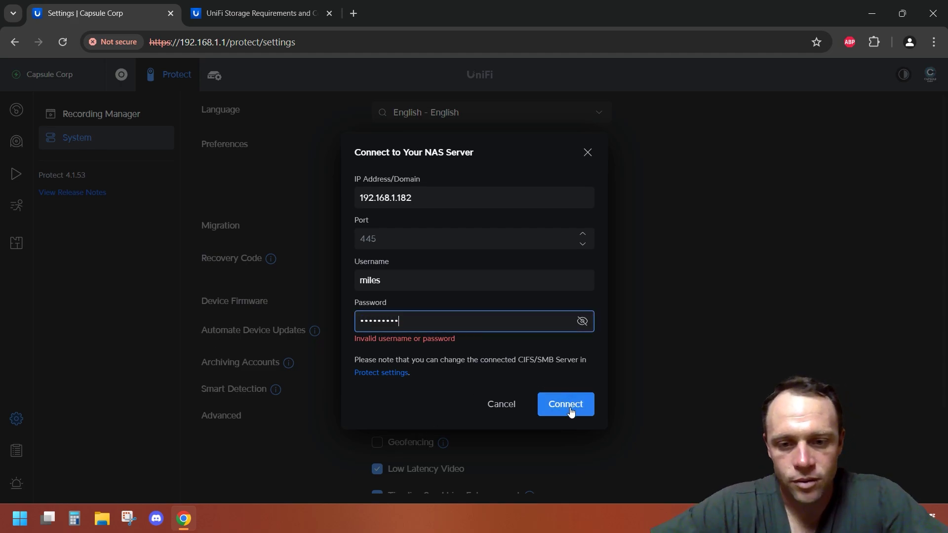
click(570, 411)
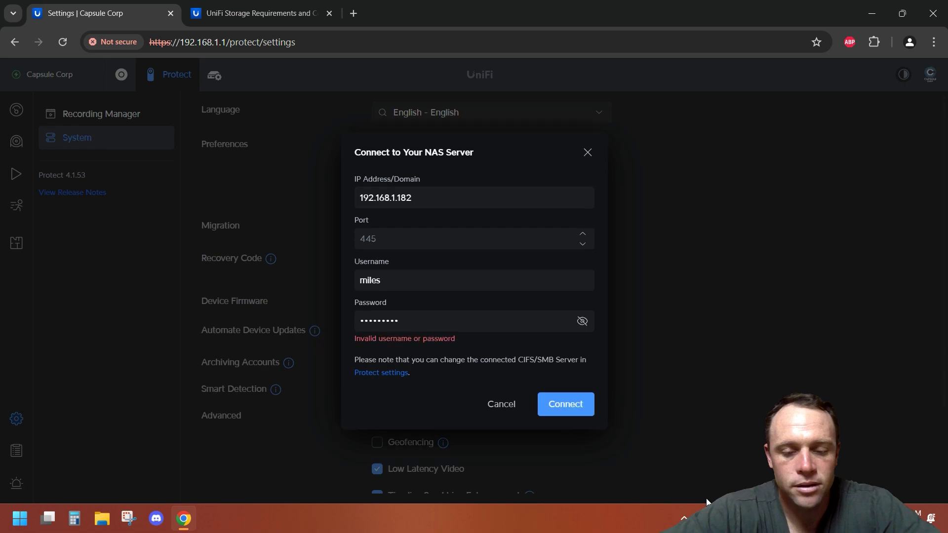
triple_click(457, 327)
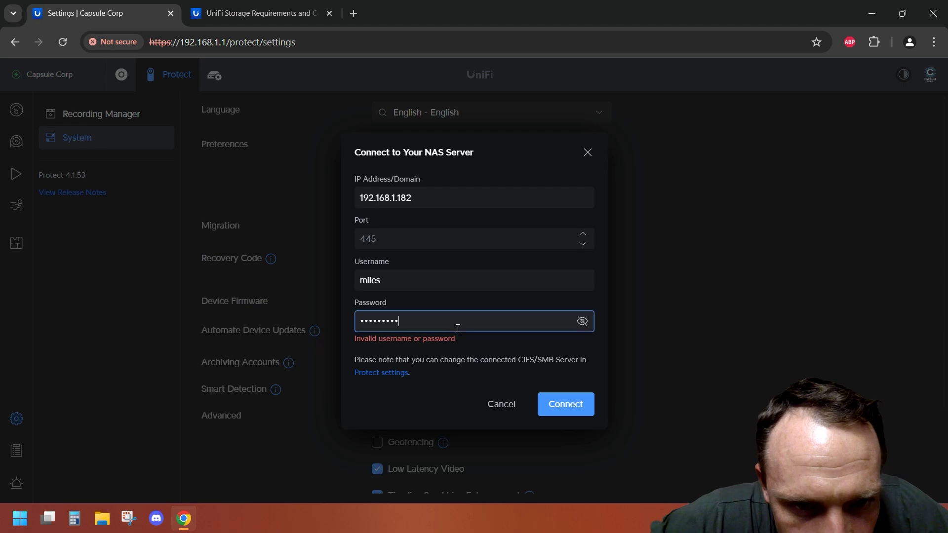
text(axxxxxxxx)
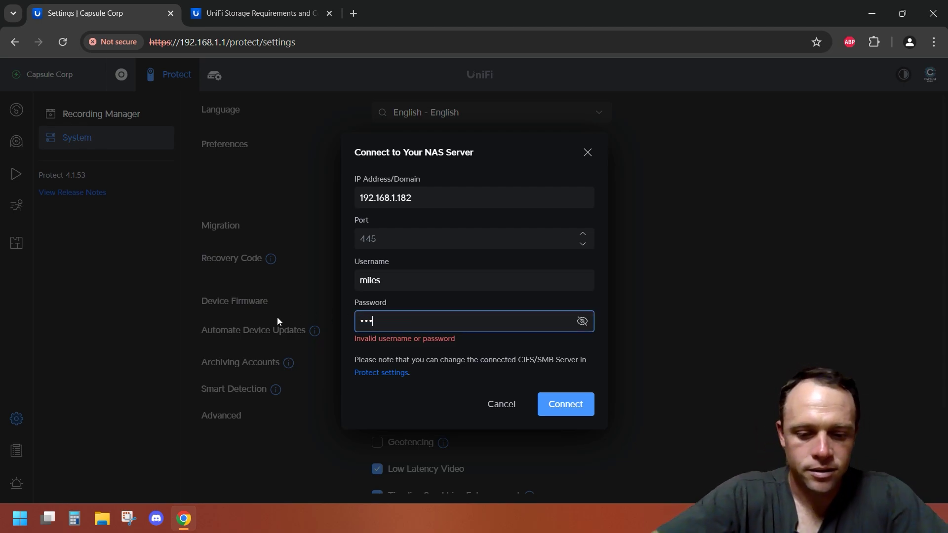
text(xx)
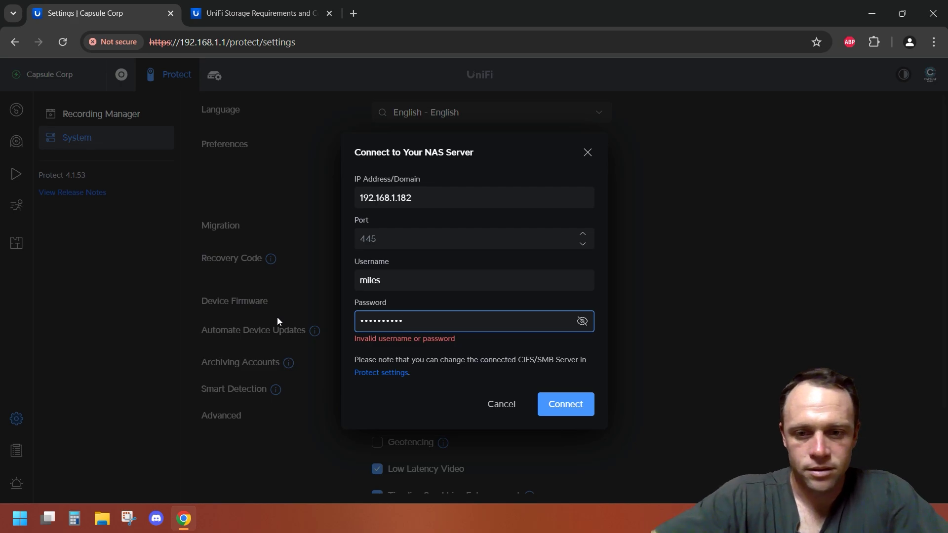
key(Return)
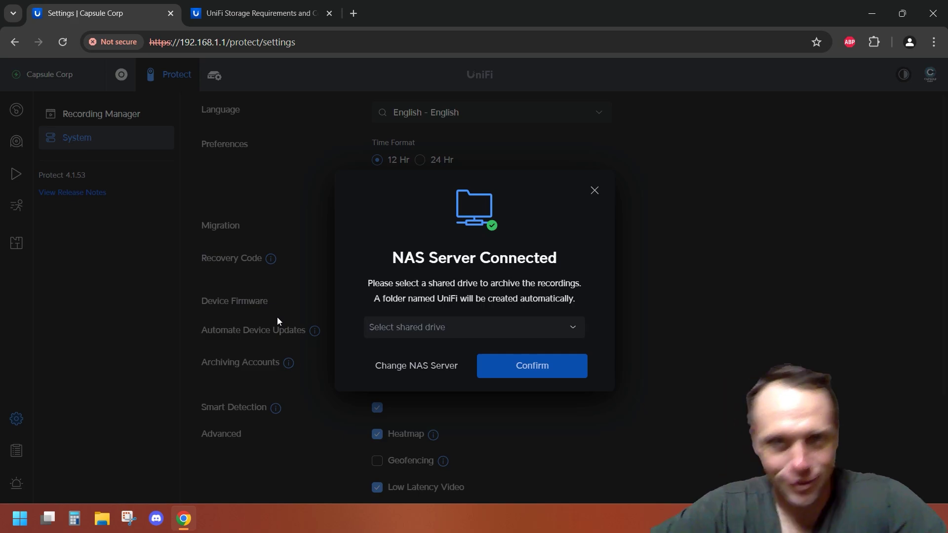
Choose Unifi as the NAS shared drive for recordings and confirm
click(422, 332)
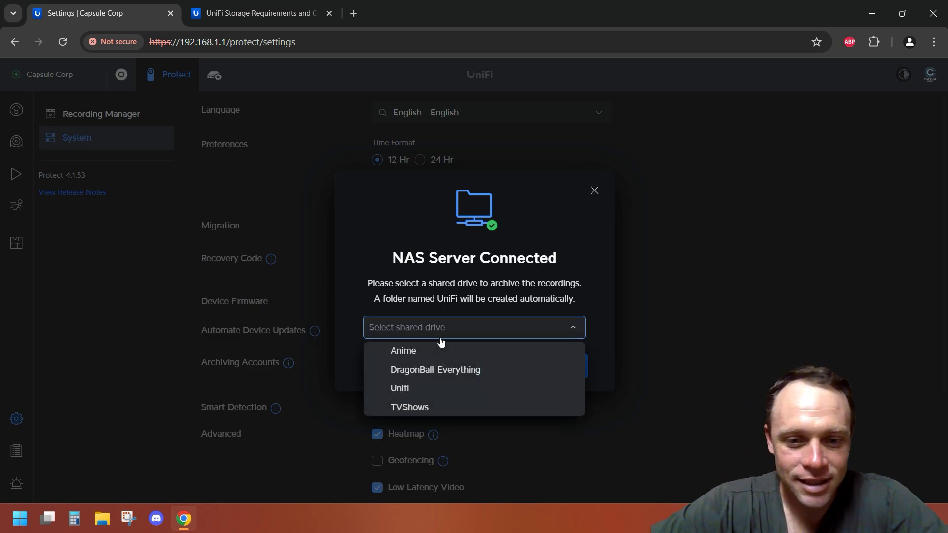
click(414, 390)
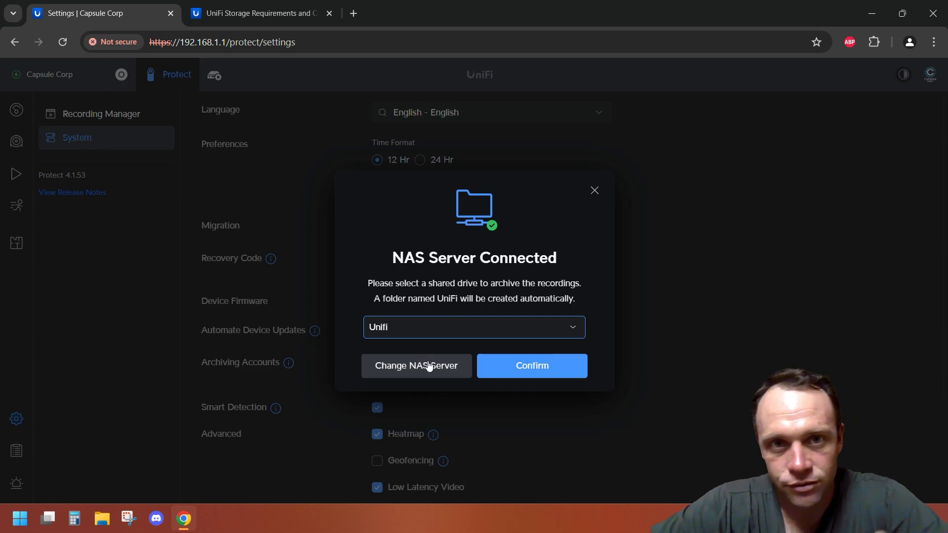
click(527, 367)
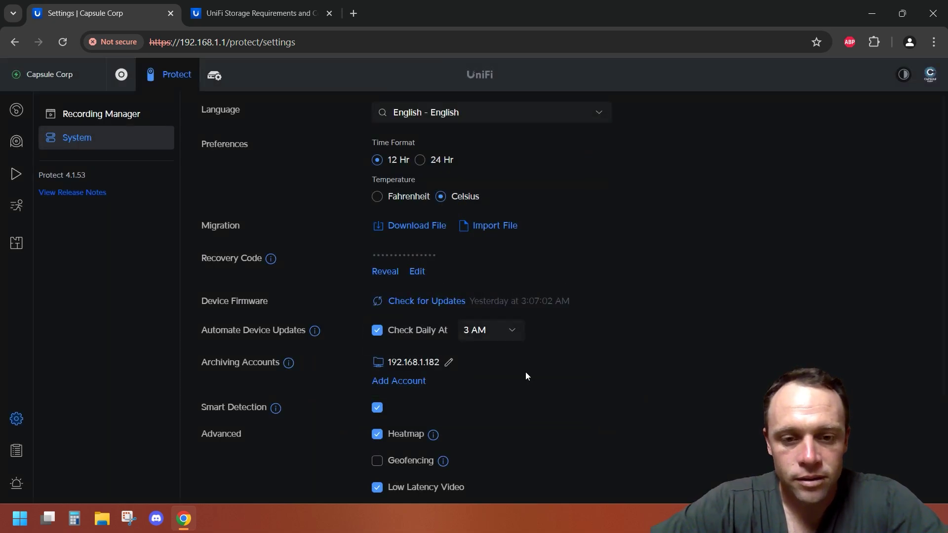
click(449, 362)
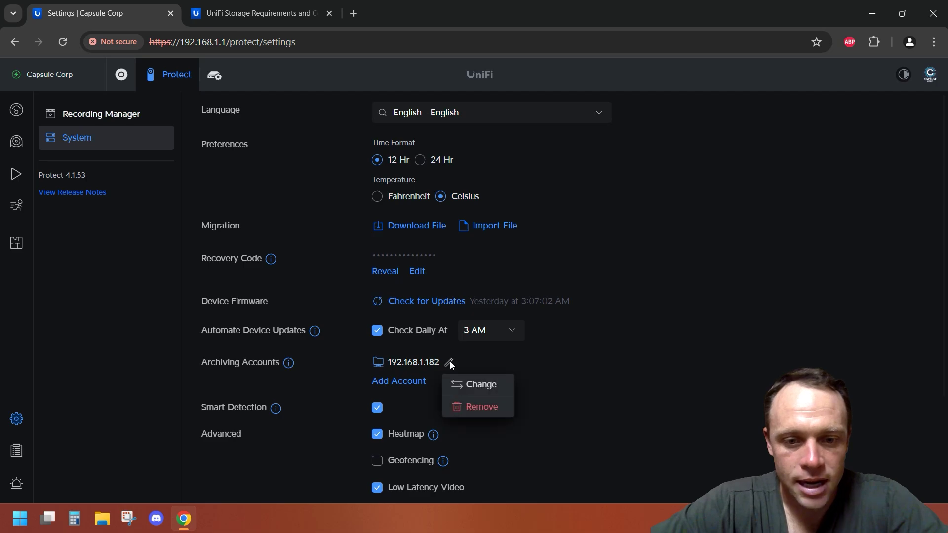
click(474, 385)
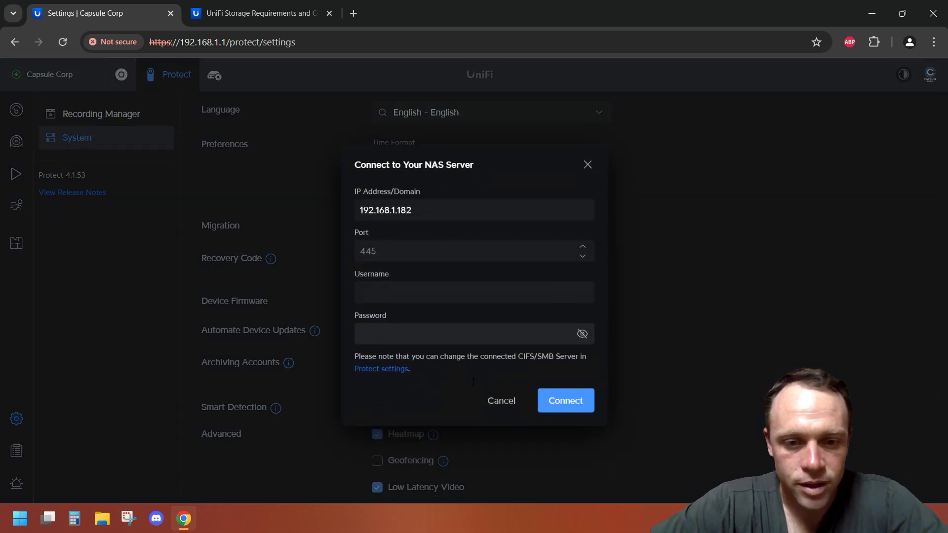
click(504, 397)
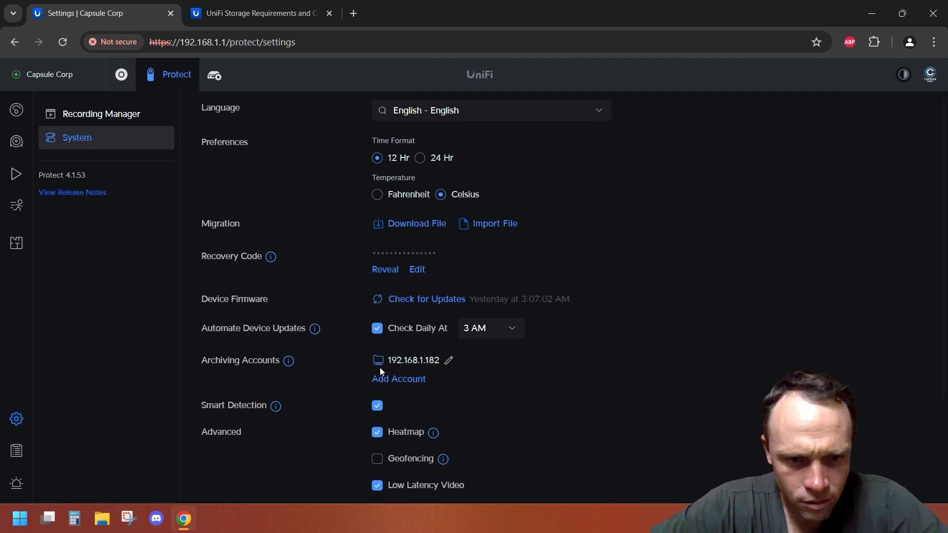
click(448, 364)
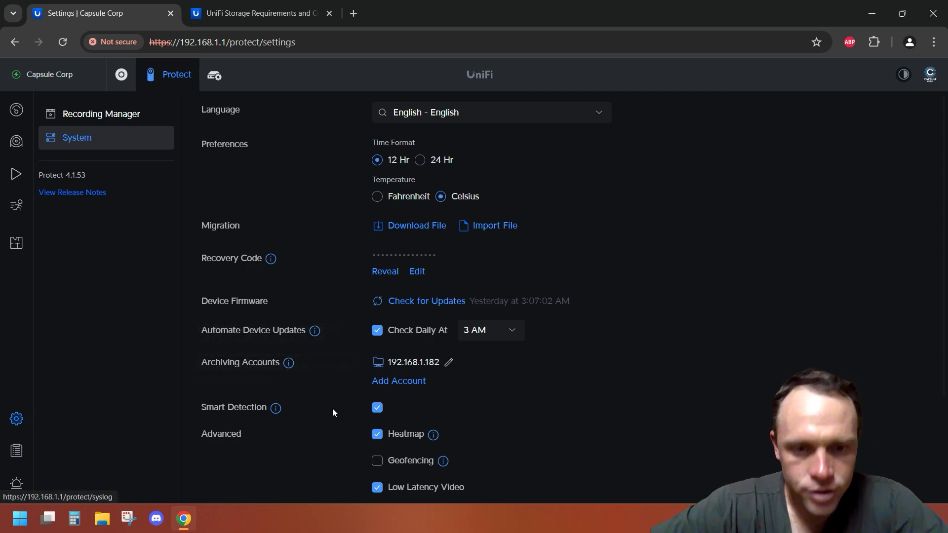
Start an export from the dashboard and add the G3 Instant camera
click(22, 112)
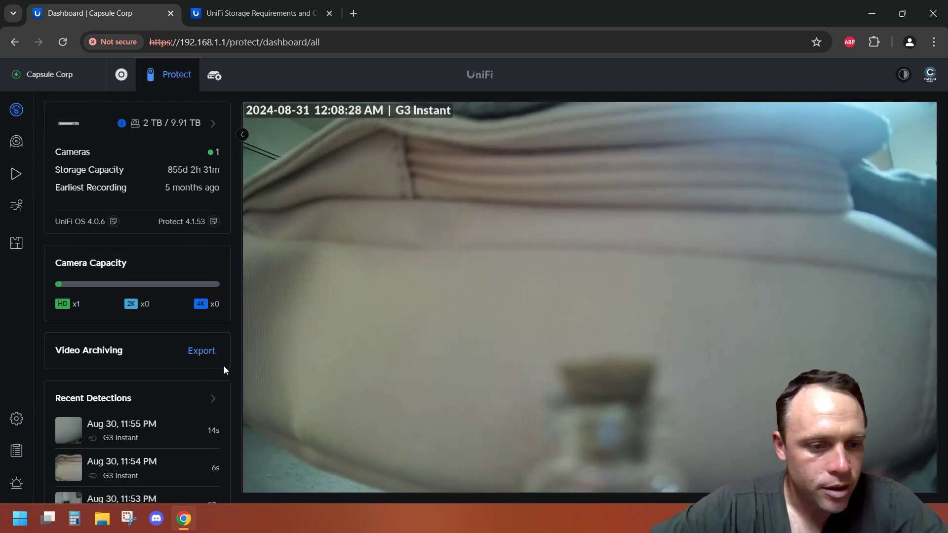
click(211, 353)
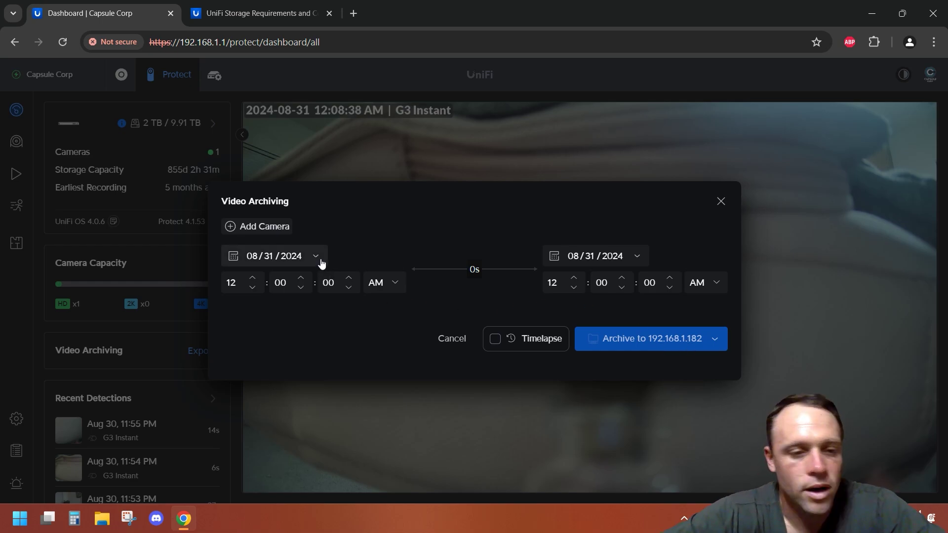
click(283, 229)
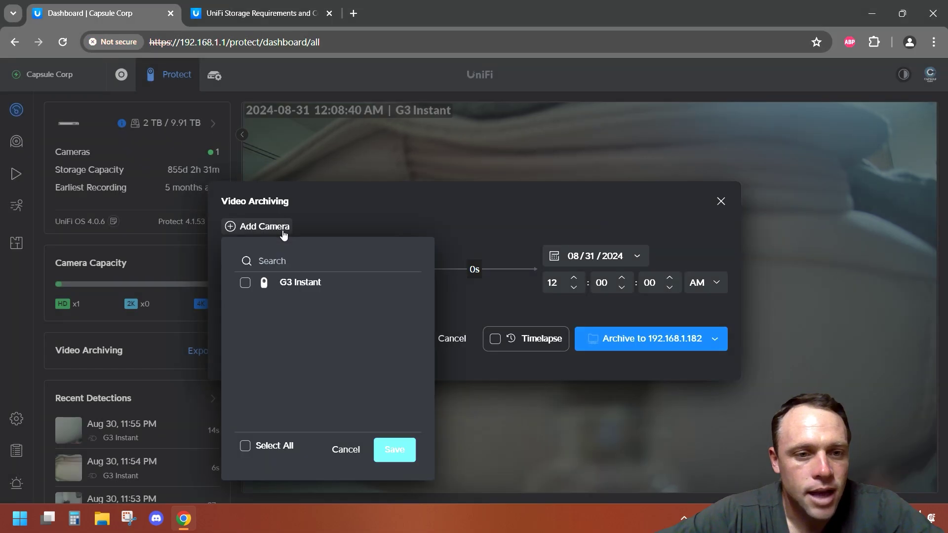
click(244, 282)
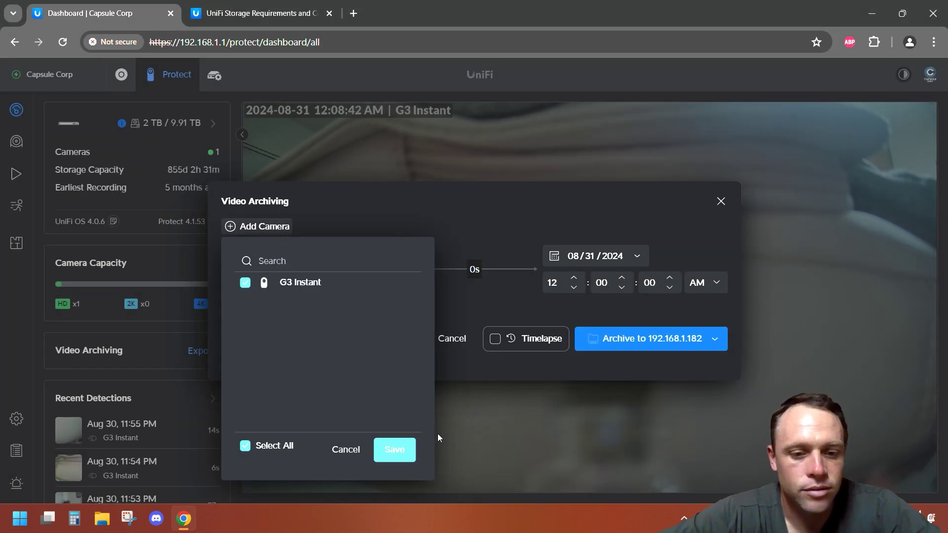
click(404, 451)
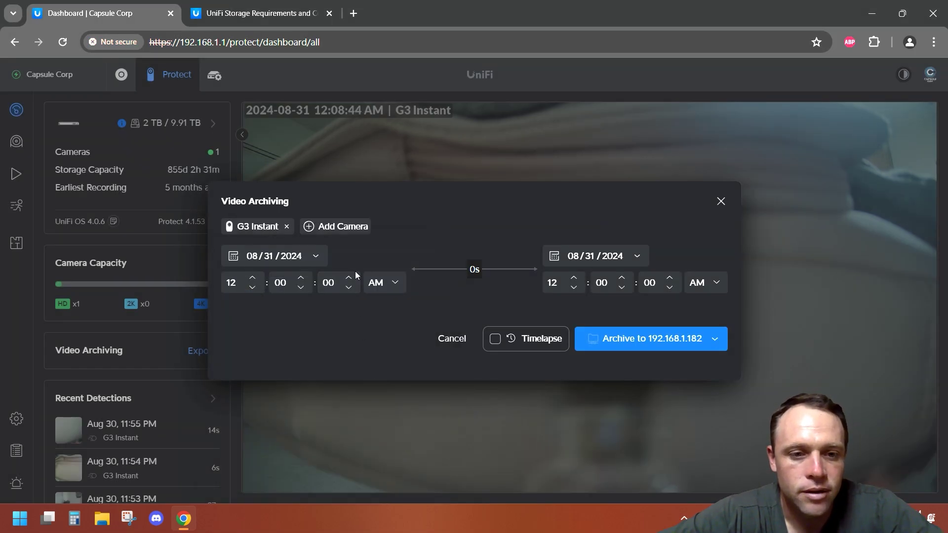
Set the start date to August 29 and archive the footage to NAS 192.168.1.182
click(315, 257)
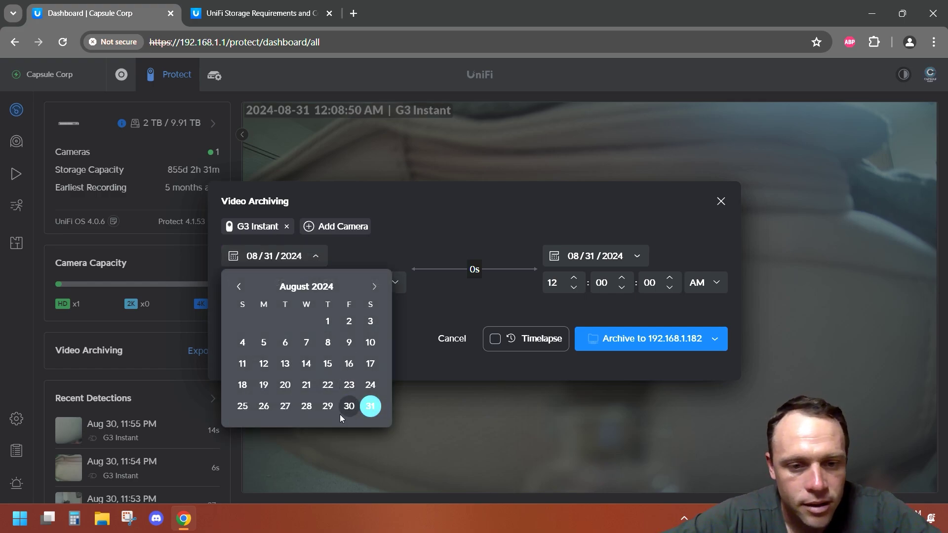
click(327, 407)
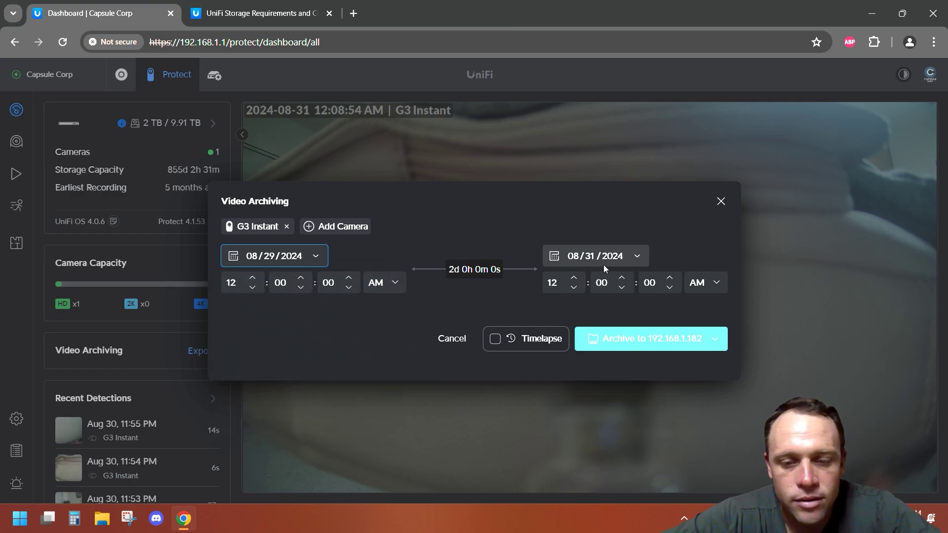
click(621, 340)
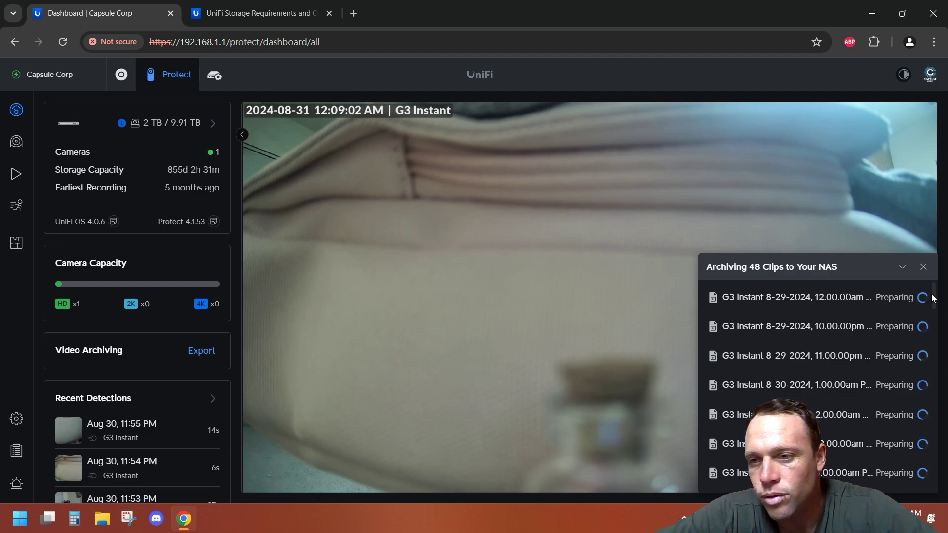
drag(941, 307, 944, 275)
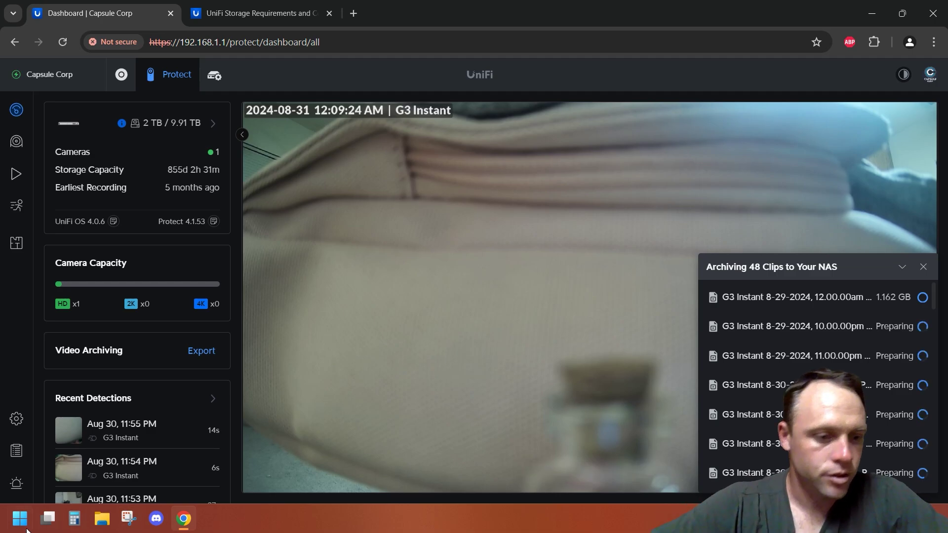
In File Explorer, browse Unifi (U:) > UniFi, check 2024-08-30, then open UniFi-Protect_2024-08-31
click(2, 529)
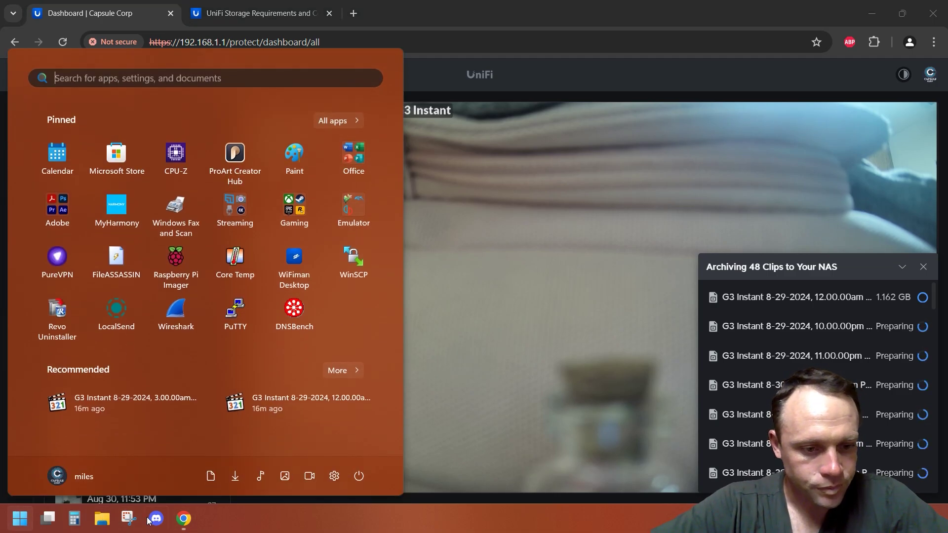
key(super+e)
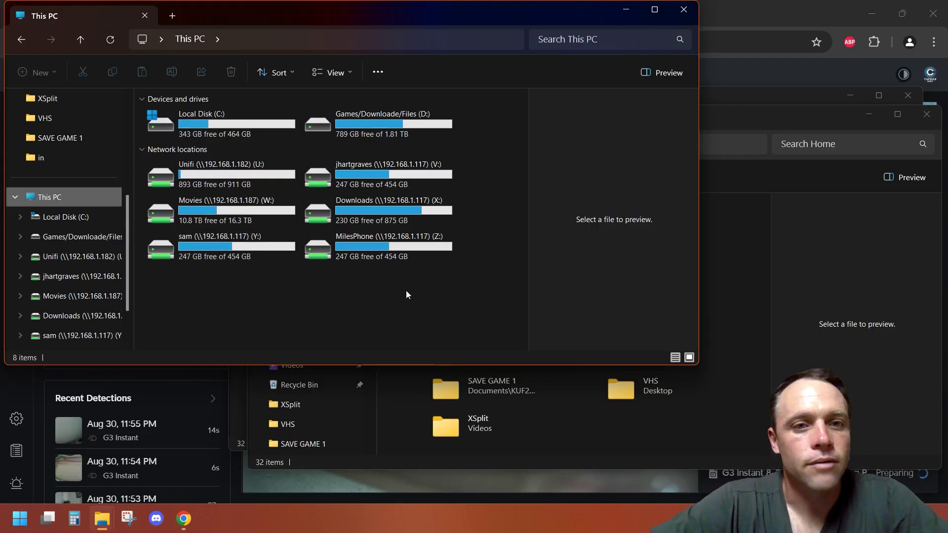
double_click(244, 182)
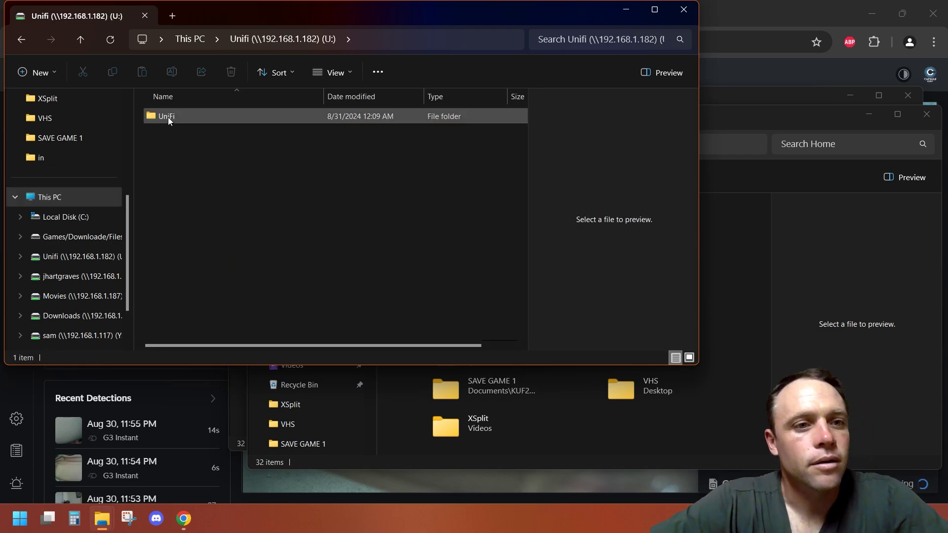
double_click(175, 121)
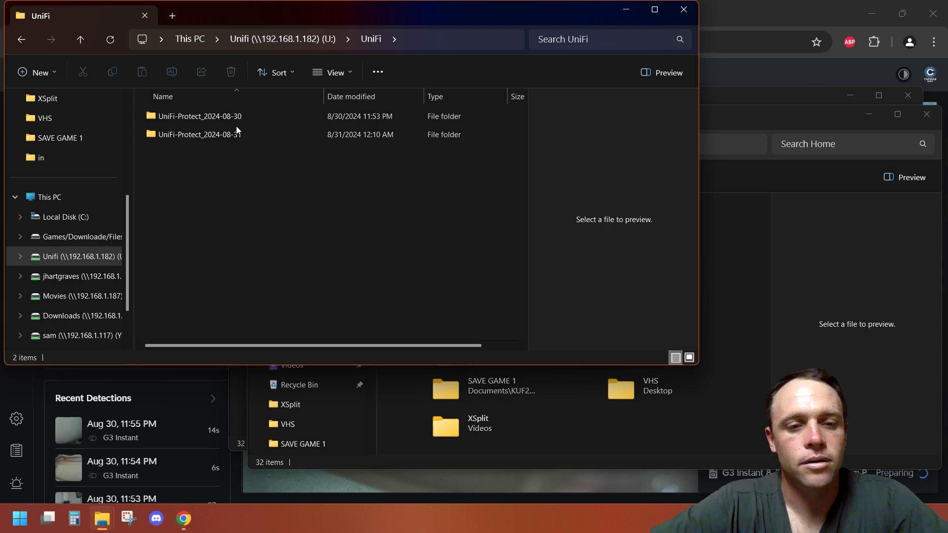
double_click(224, 119)
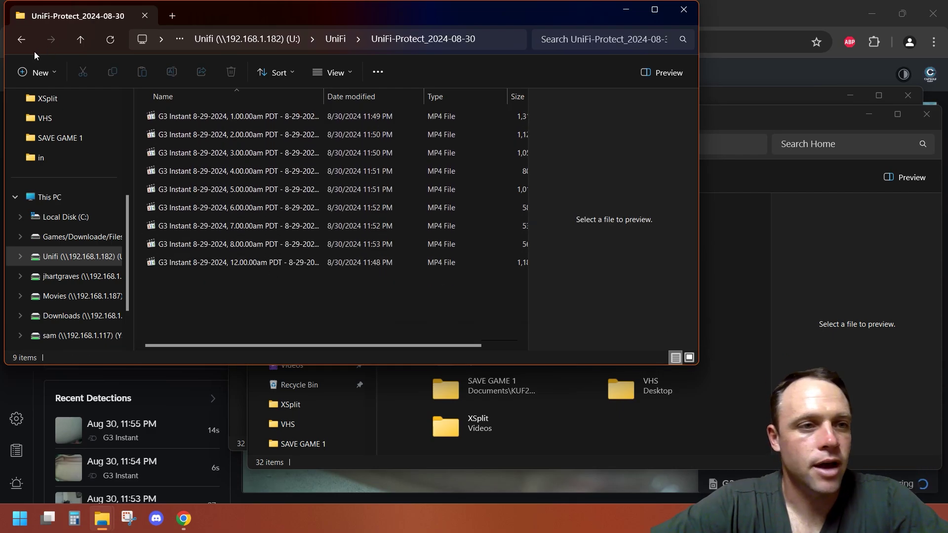
click(21, 40)
double_click(235, 136)
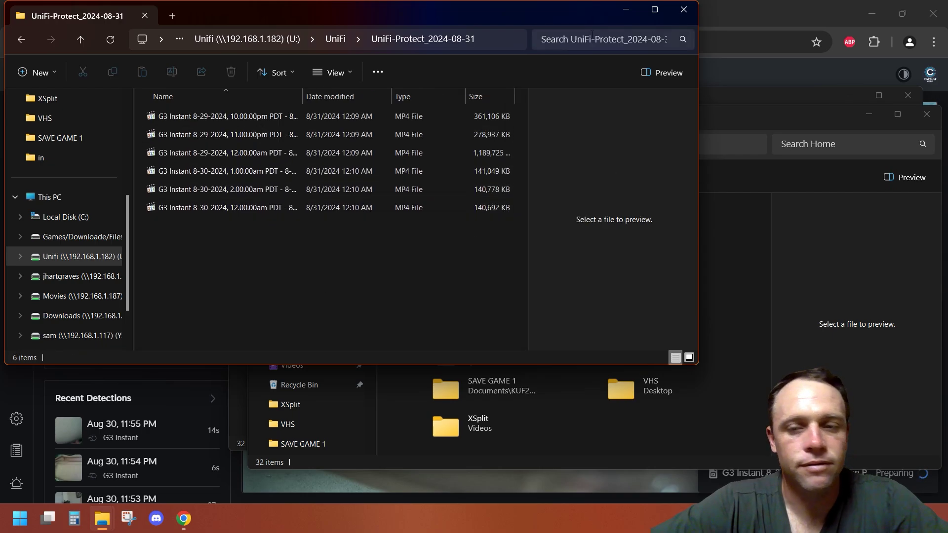
Close the three File Explorer windows and the Archiving Clips progress panel
click(683, 10)
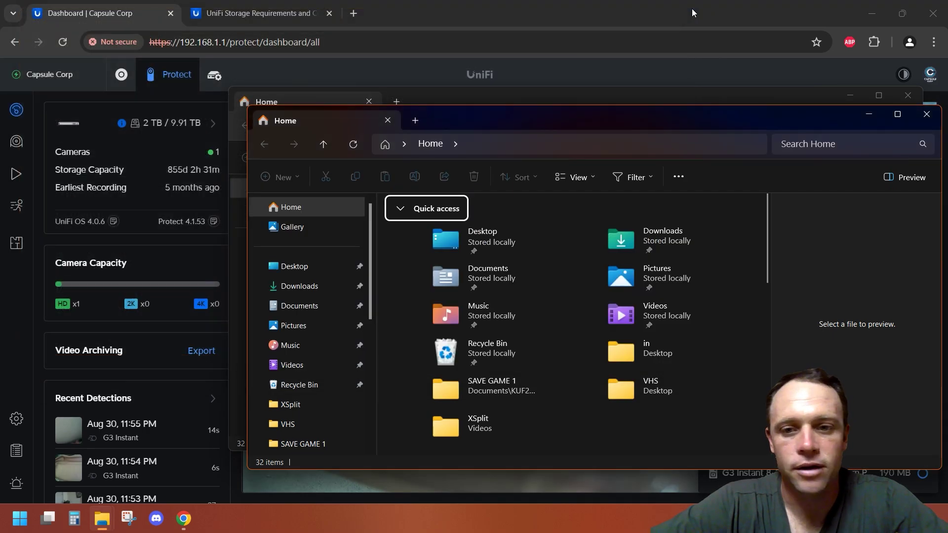
click(923, 120)
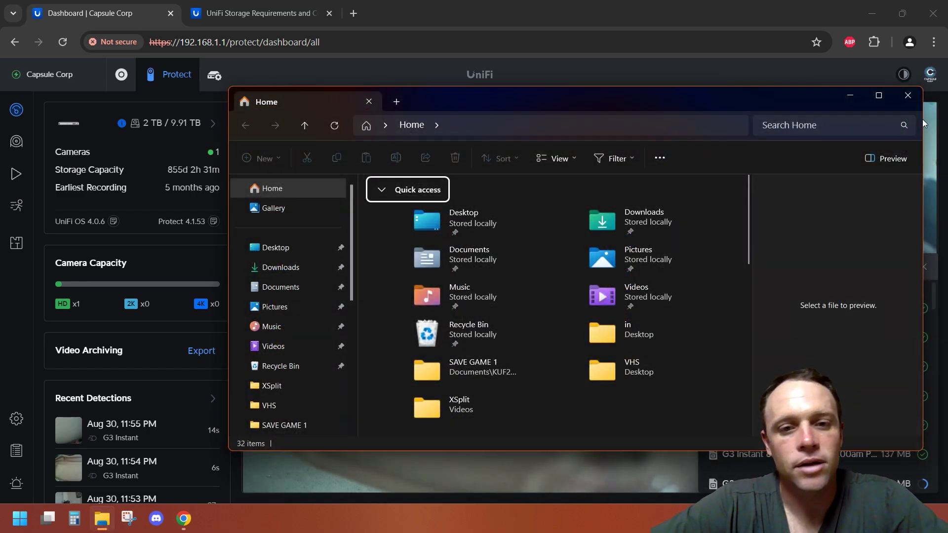
click(908, 96)
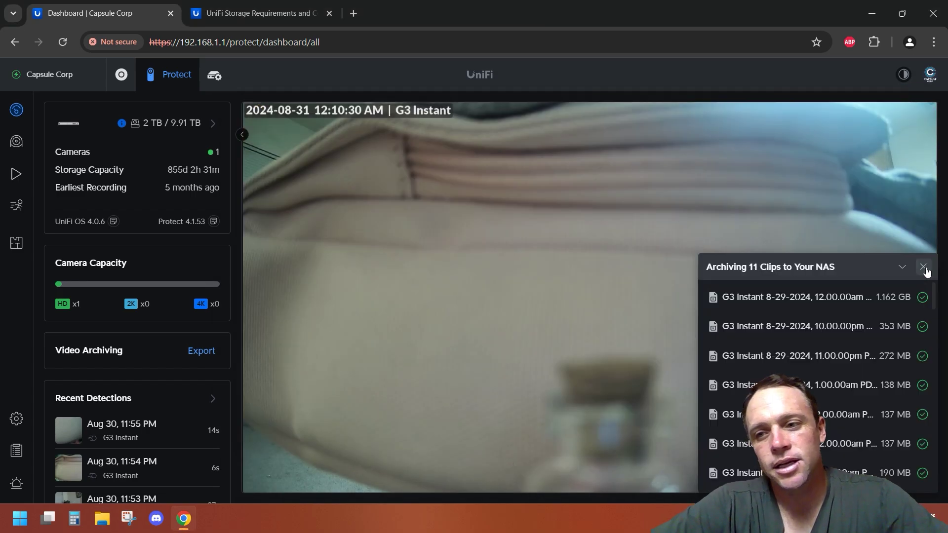
click(925, 270)
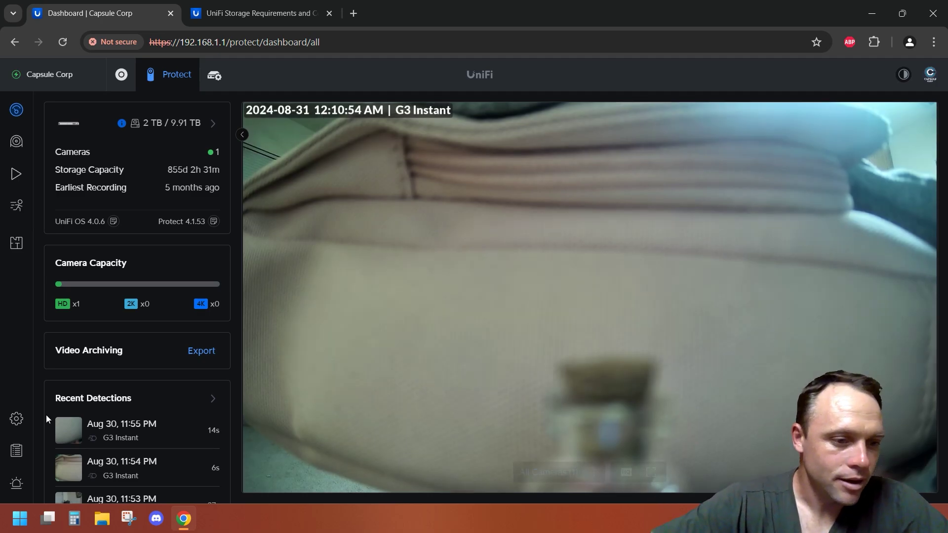
In Settings, remove and delete the 192.168.1.182 NAS archiving account
click(16, 418)
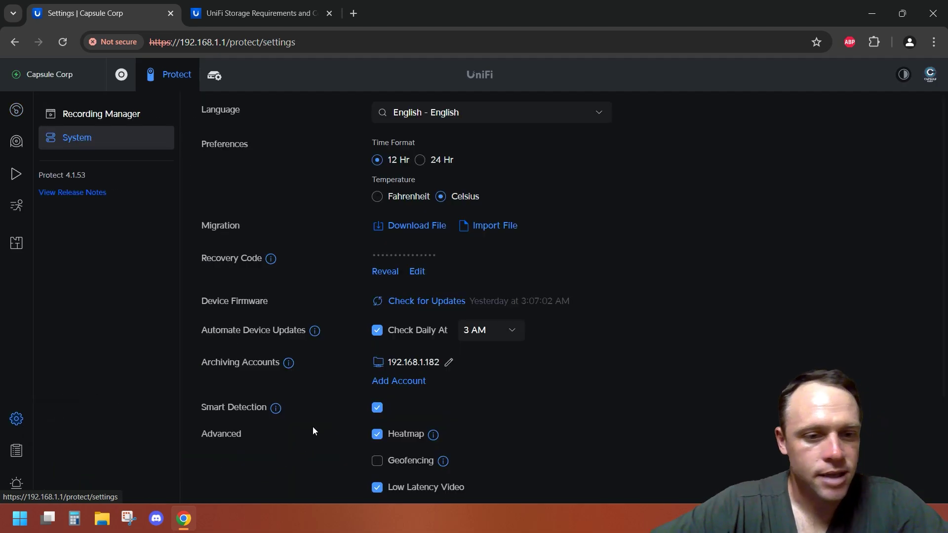
click(450, 366)
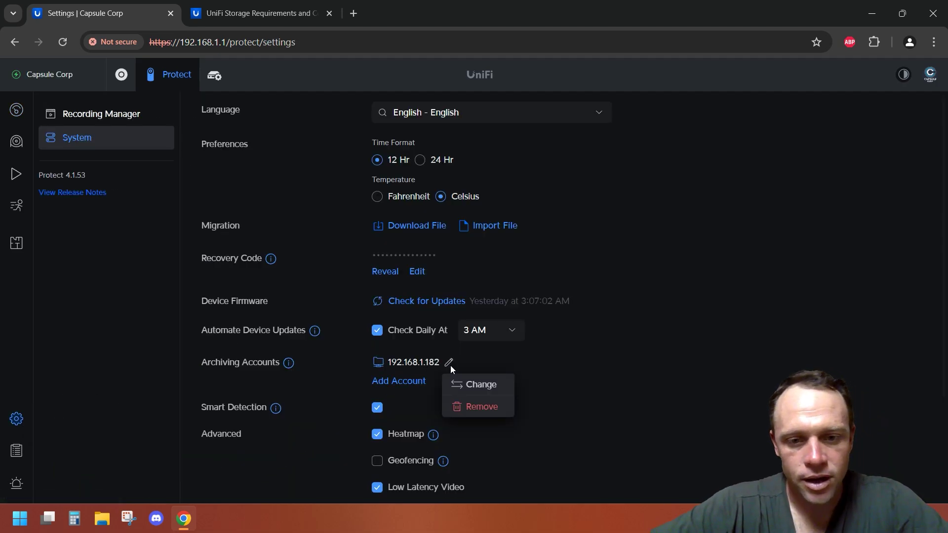
click(470, 402)
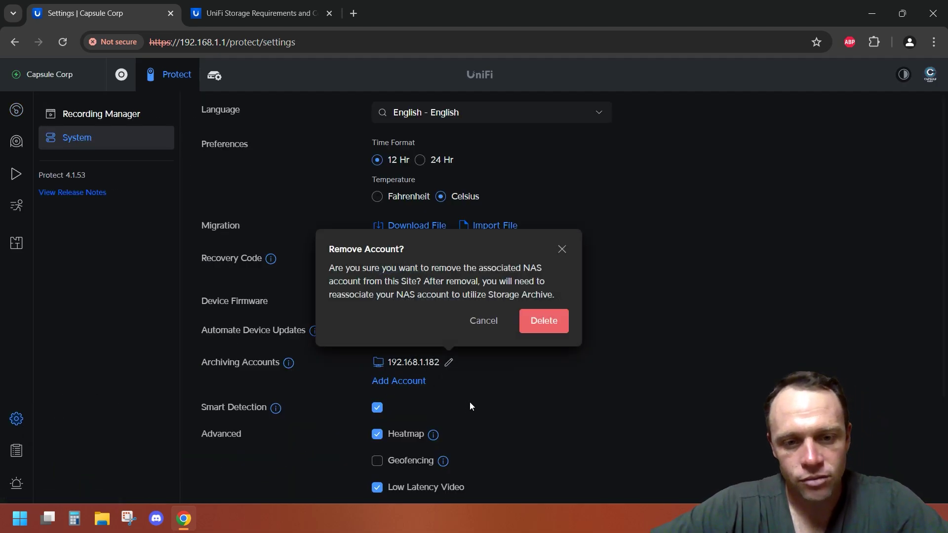
click(550, 327)
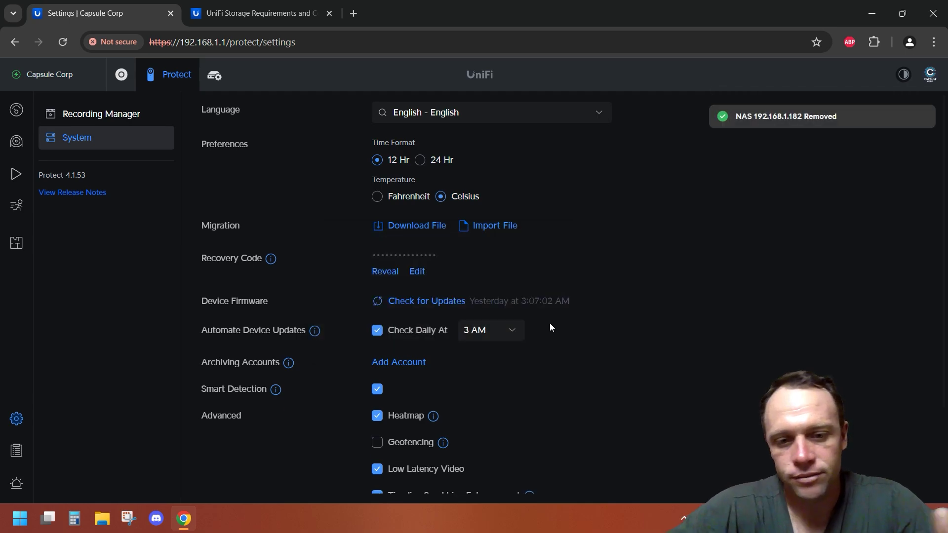